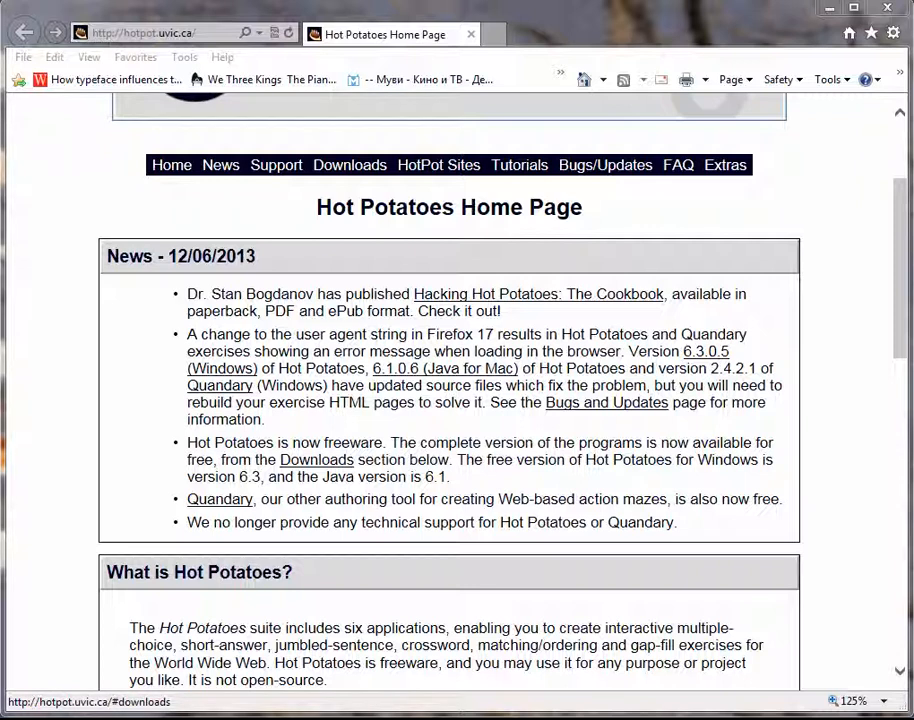
Step: Look through the Hot Potatoes home page at hotpot.uvic.ca, moving down past the news section
left_click(141, 33)
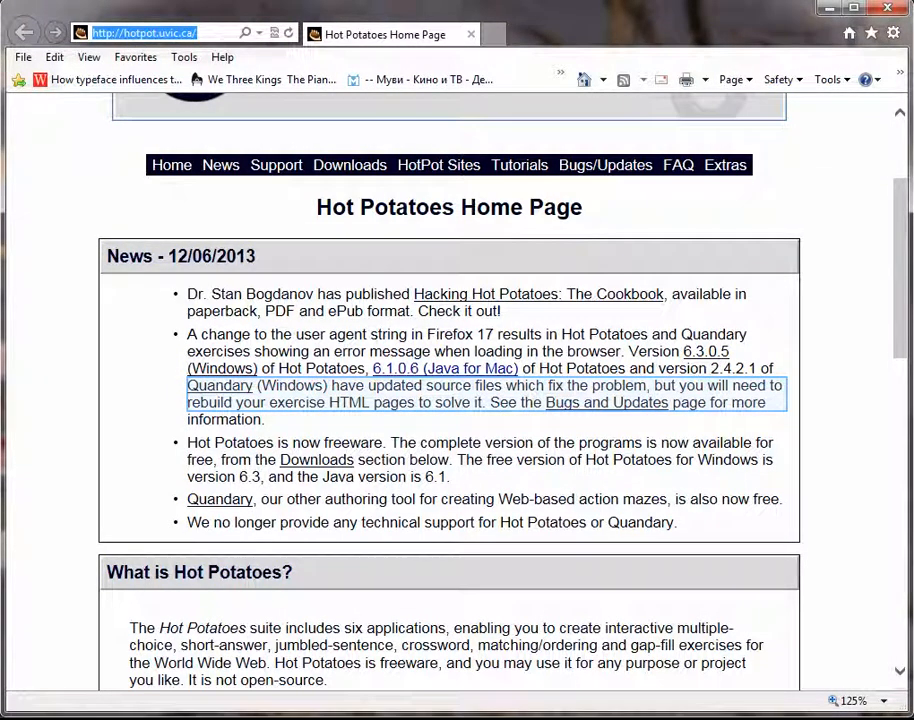
left_click(318, 406)
scroll(318, 406, "down", 2)
scroll(318, 406, "down", 3)
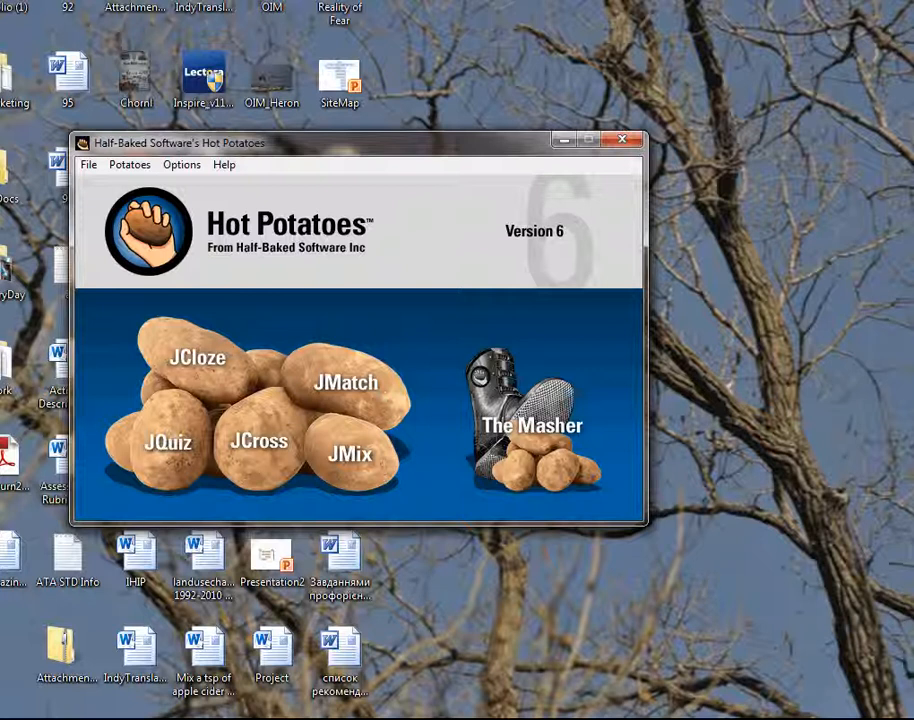
Step: Start a new JQuiz exercise from the Hot Potatoes launcher and enter "4+5" as question 1
left_click_drag(390, 143, 352, 57)
left_click(120, 353)
left_click_drag(268, 57, 161, 40)
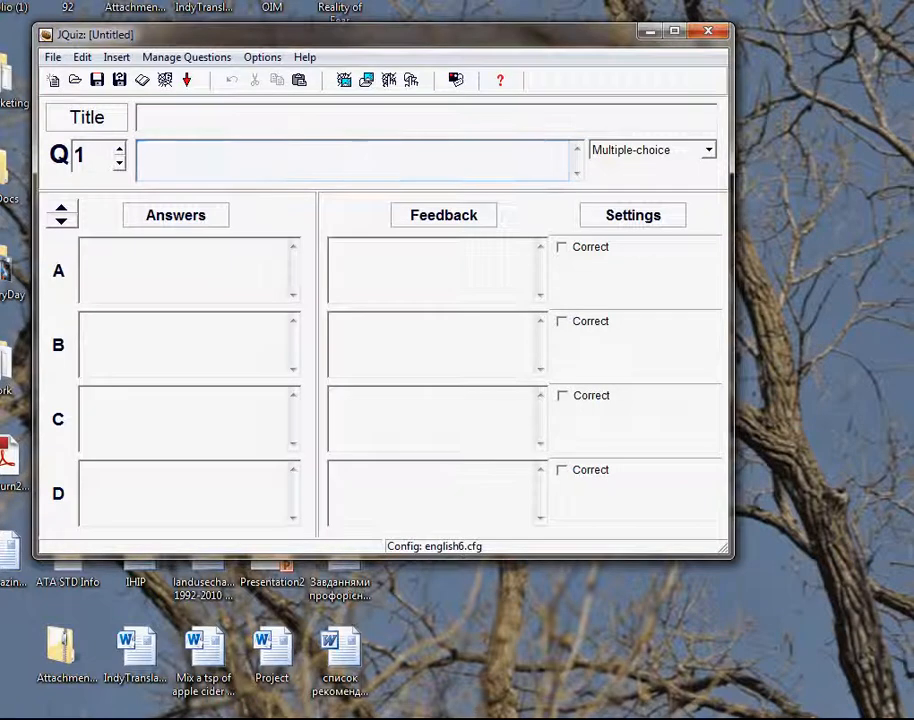
type("4+")
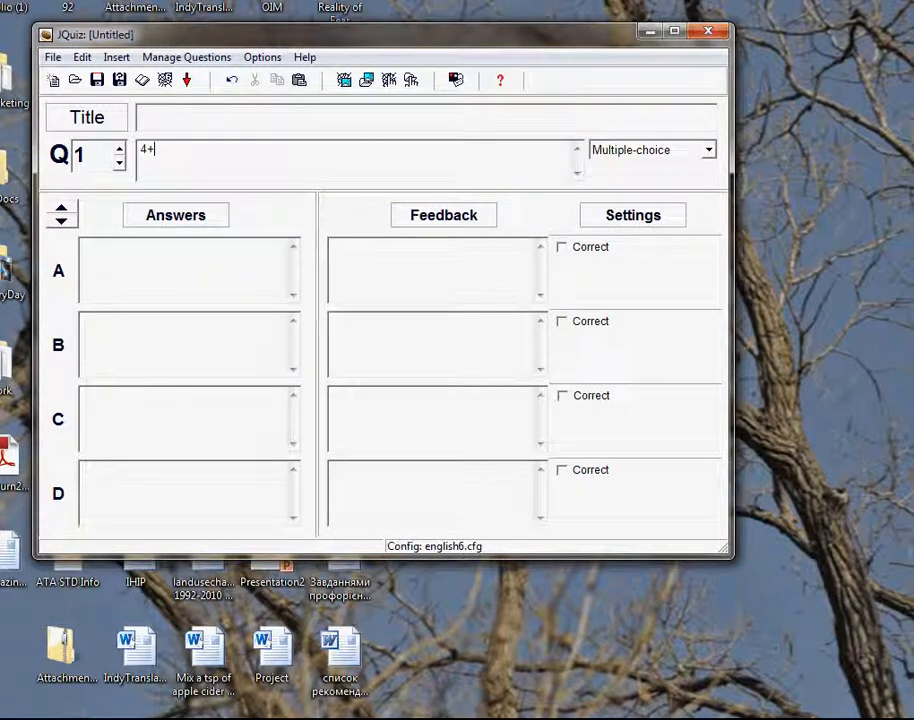
type("6")
key("BackSpace")
type("5")
Step: Enter 8, 9, 10 and 11 as answers A to D of question 1
left_click(157, 262)
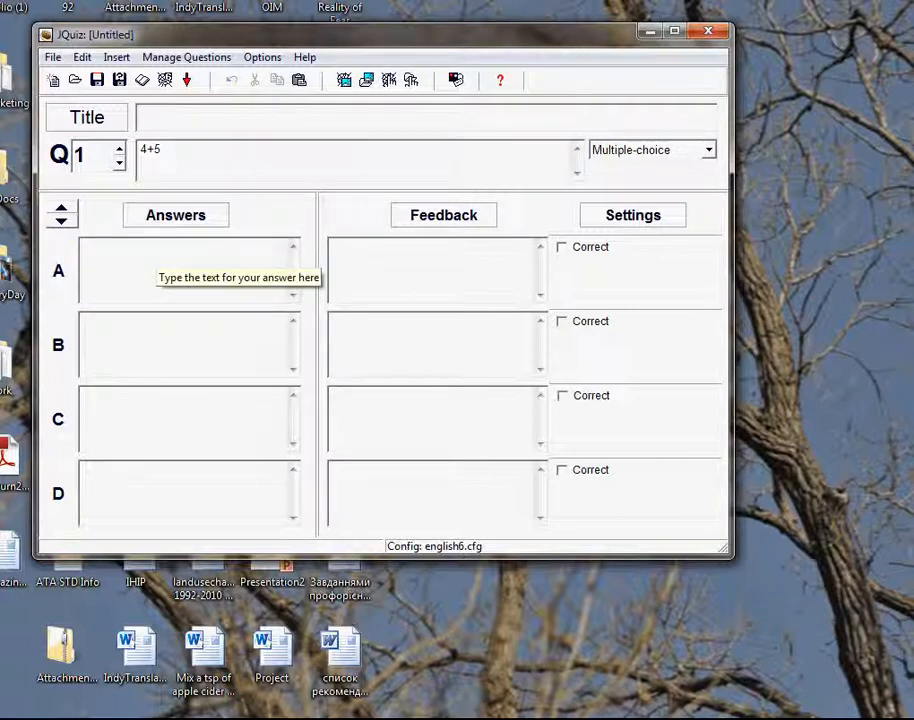
type("8")
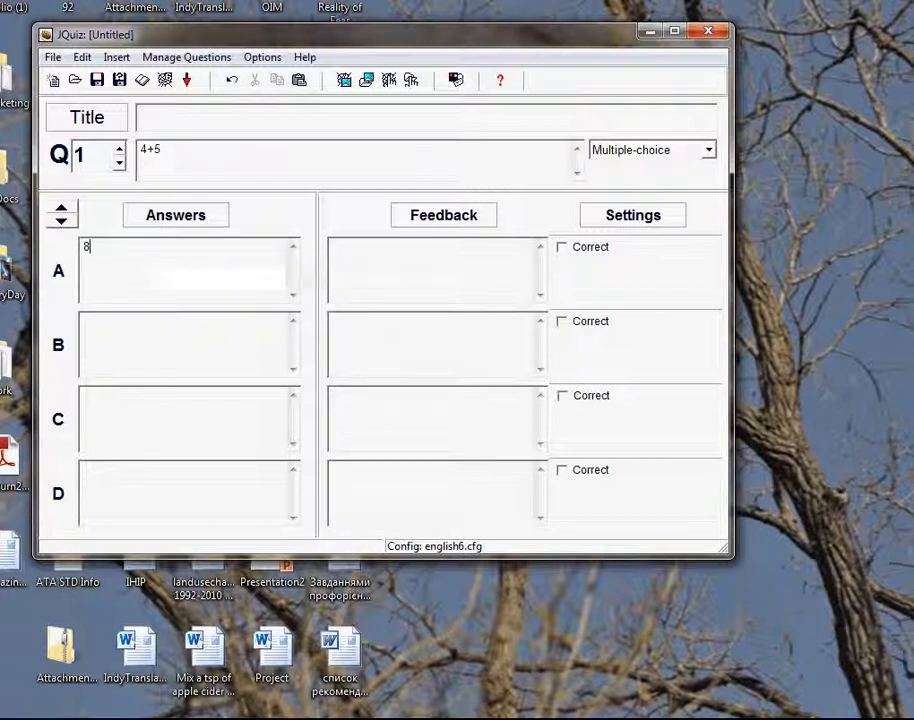
key("Tab")
type("9")
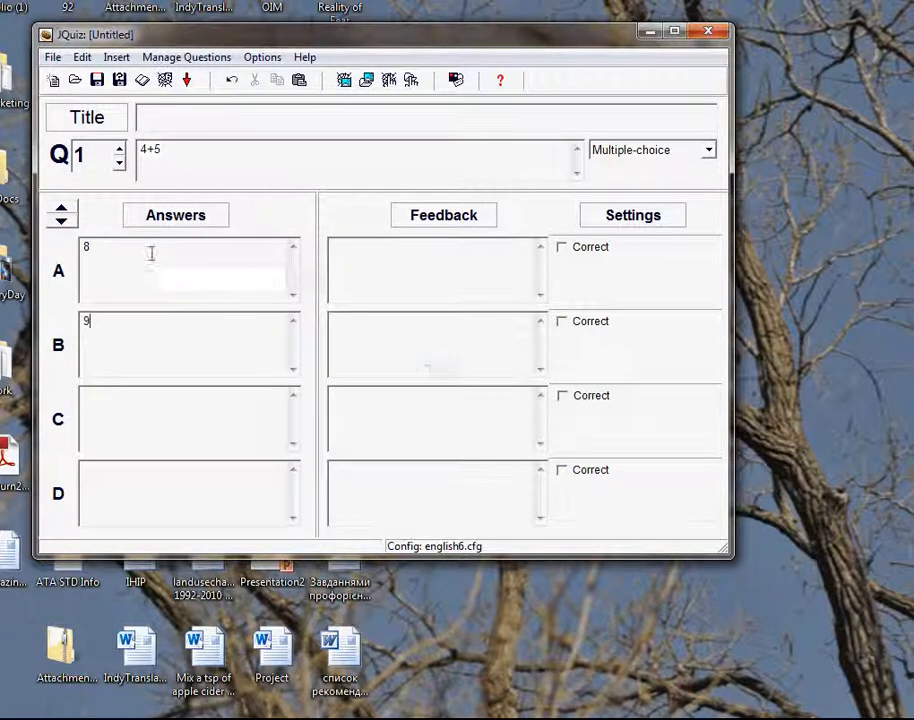
key("Tab")
type("10")
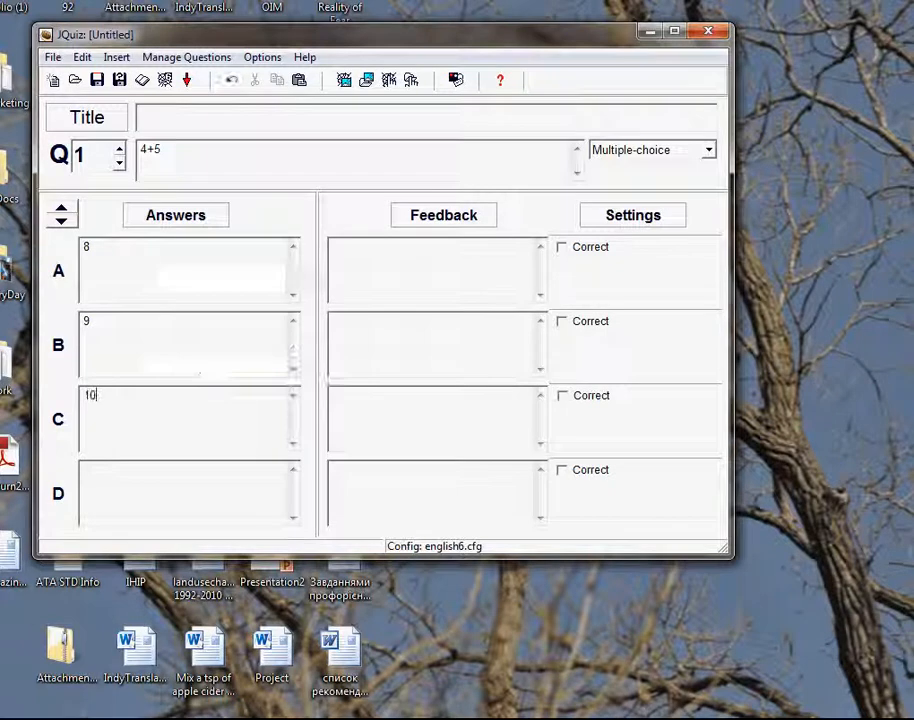
key("Tab")
type("11")
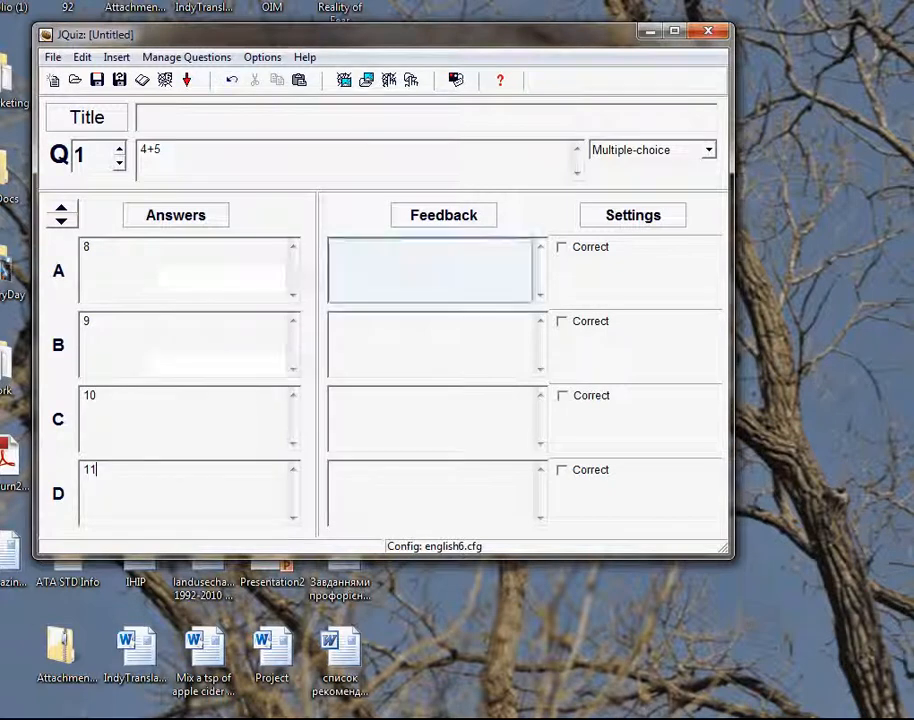
Step: Enter the feedback "Not quite. Try again." for the wrong answers A, C and D
key("Tab")
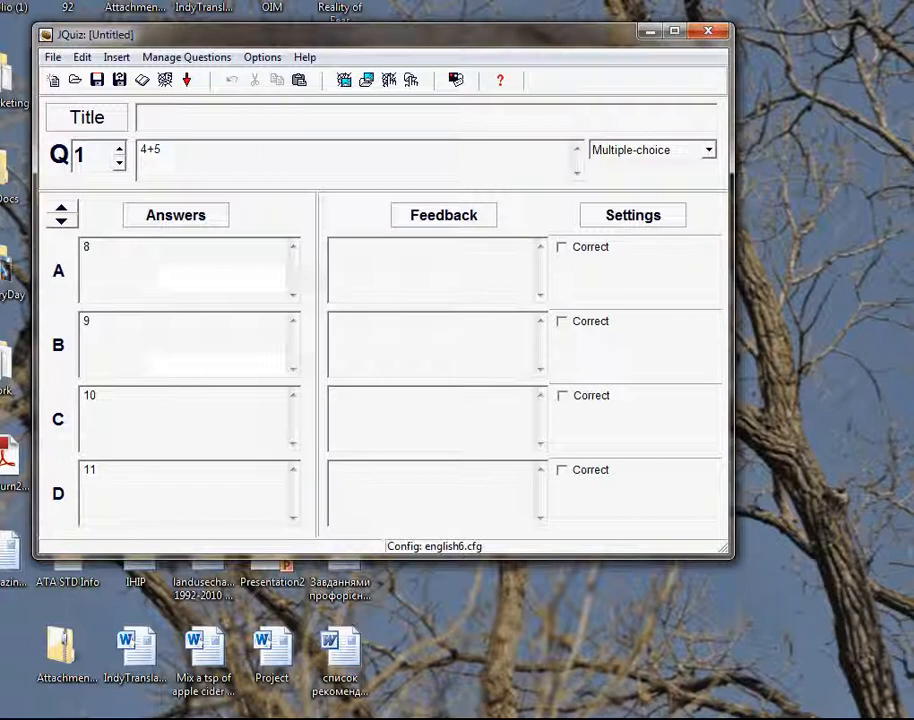
type("Not quite. Try again")
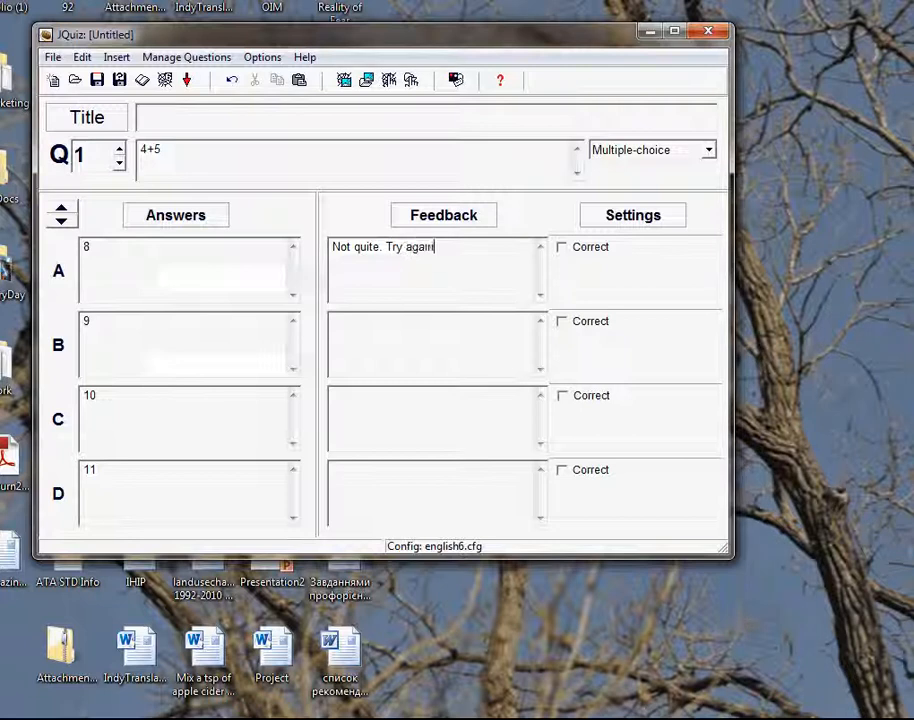
Step: Give answer B the feedback "This is great! You are right!" and mark it as correct
type(".")
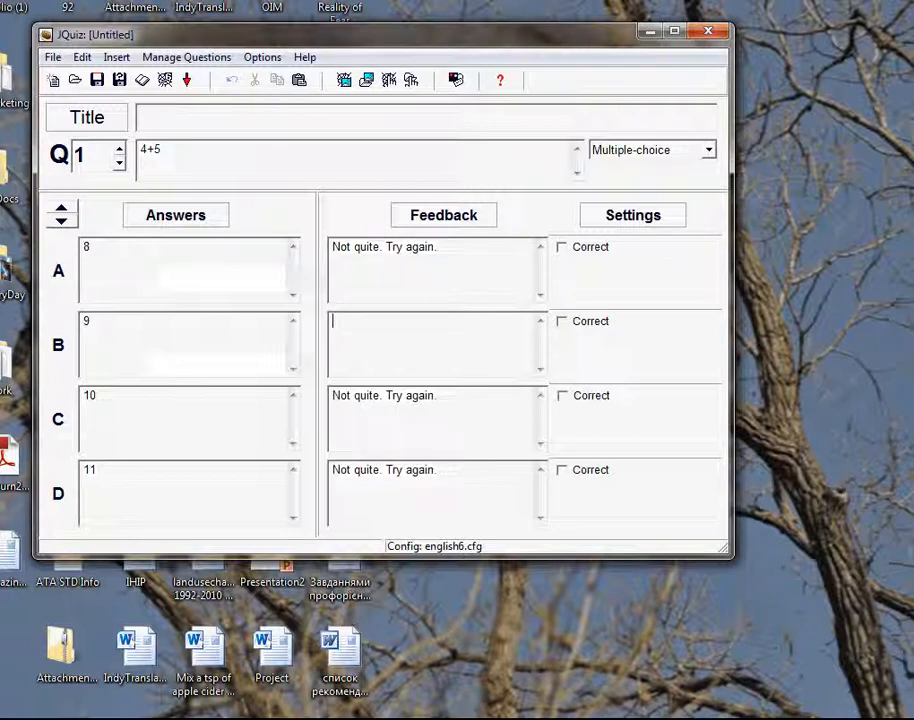
type("This is great! You ar")
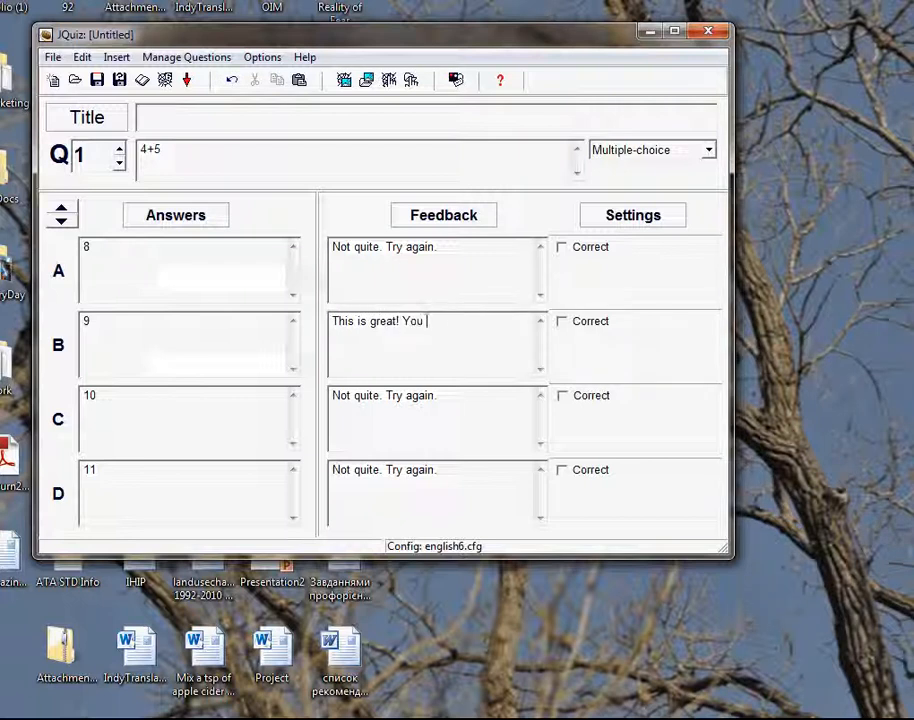
type("e right!")
left_click(562, 321)
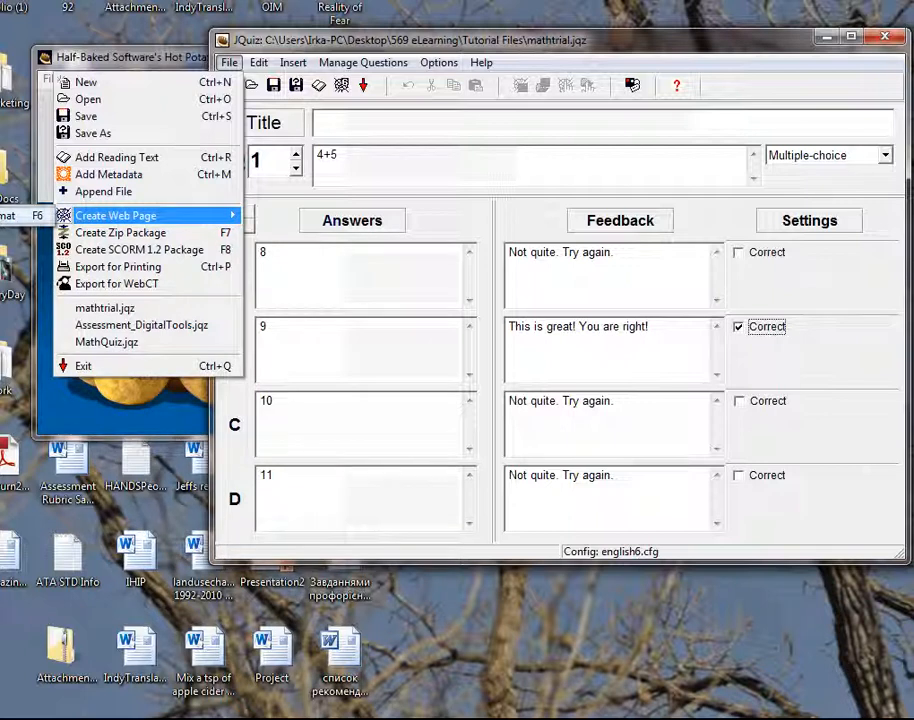
Step: Create a web page named mathtrial from the quiz in the Tutorial Files folder and view it in the browser
key("F6")
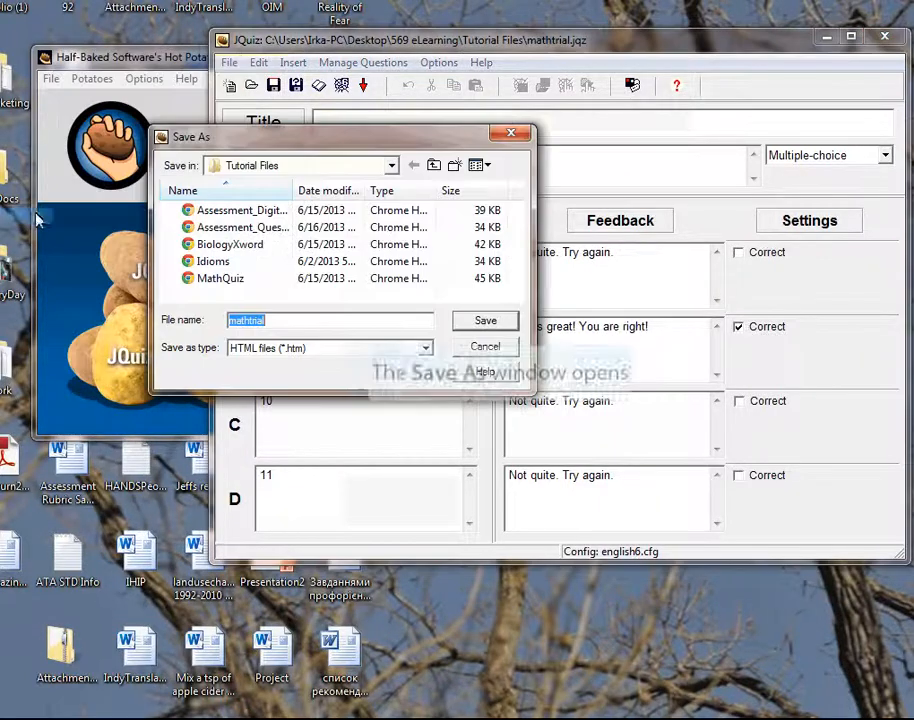
left_click_drag(330, 136, 273, 151)
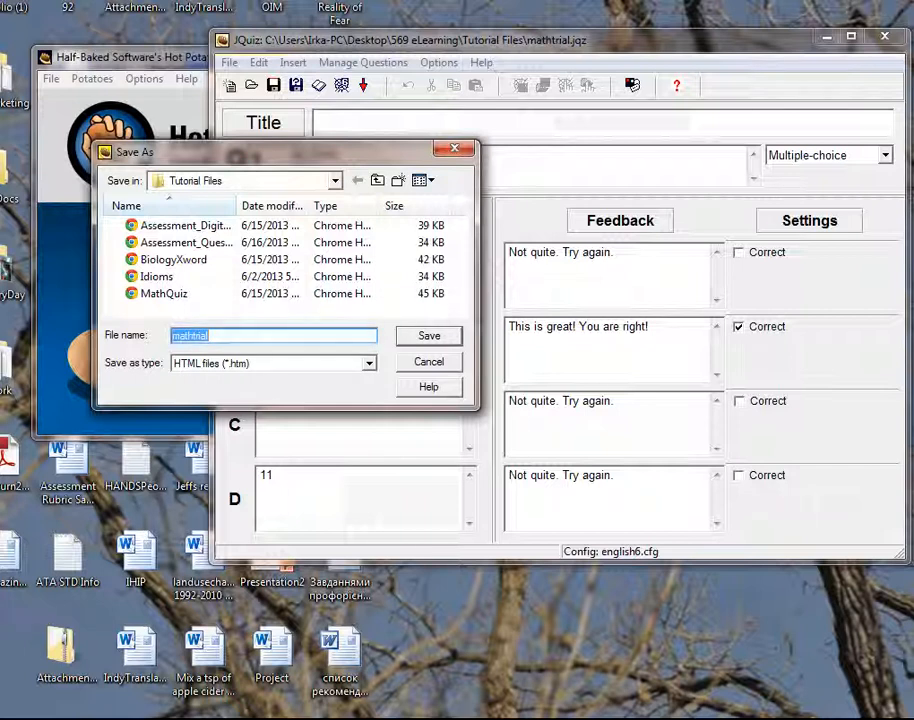
key("Return")
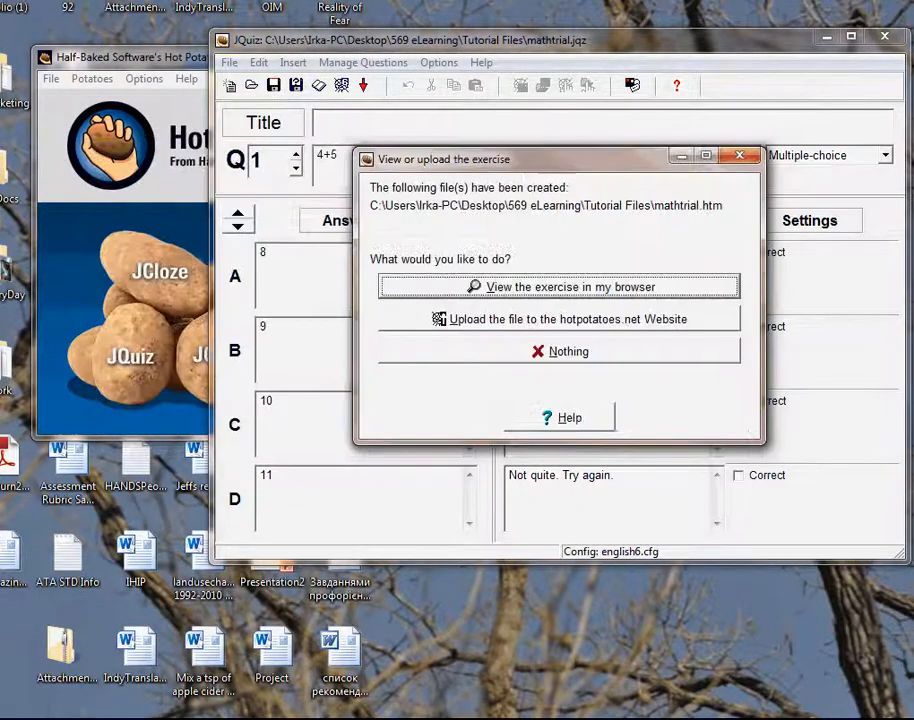
key("Return")
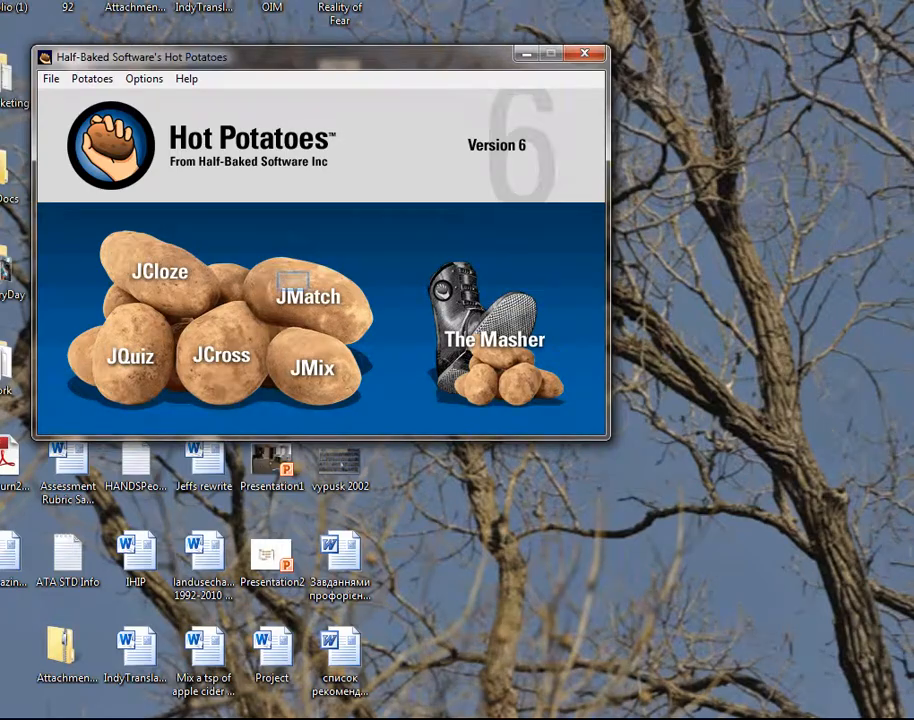
Step: Start a new JMatch exercise from the Hot Potatoes launcher and title it "Math quiz"
left_click(300, 292)
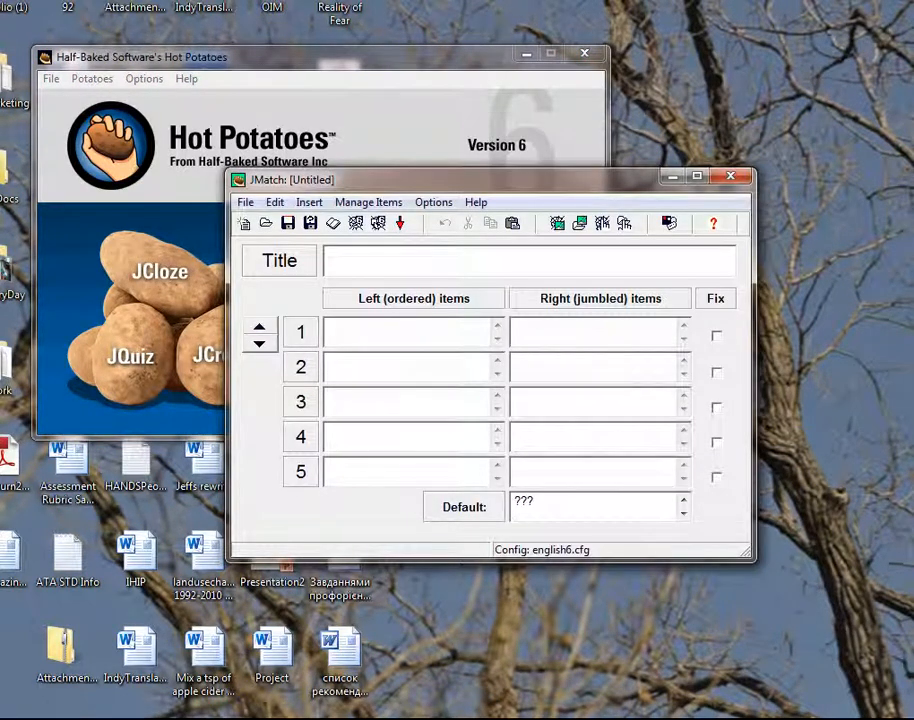
left_click_drag(405, 180, 295, 80)
type("Math quiz")
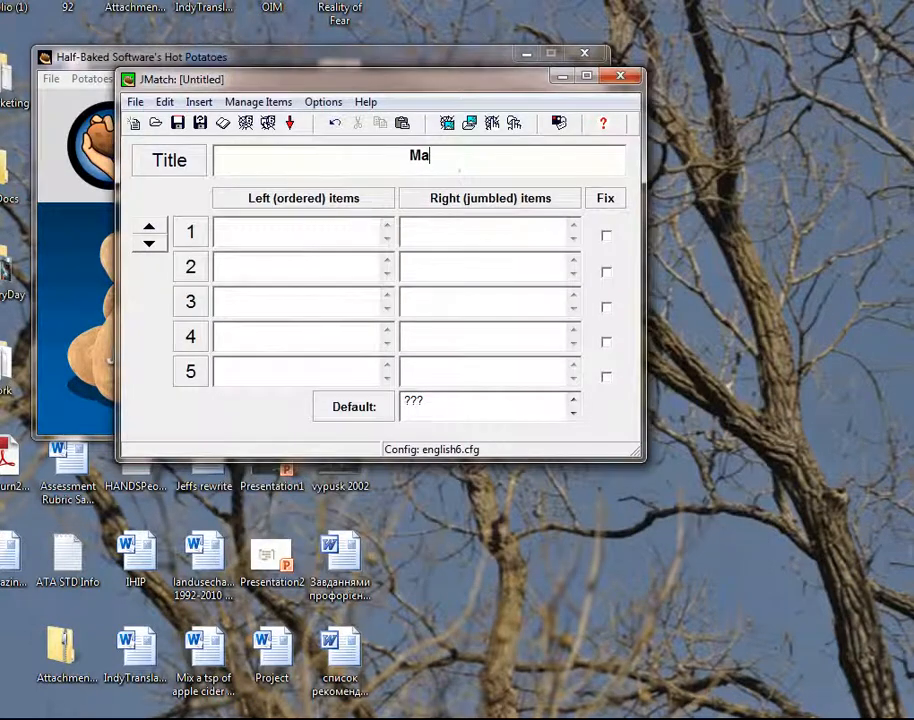
Step: Enter the ordered items 4+5, 9+2, 13+6, 17-9 and 5+14 with the matching items 9, 11, 19, 8 and 19
key("Tab")
type("4+5")
key("Tab")
type("9+2")
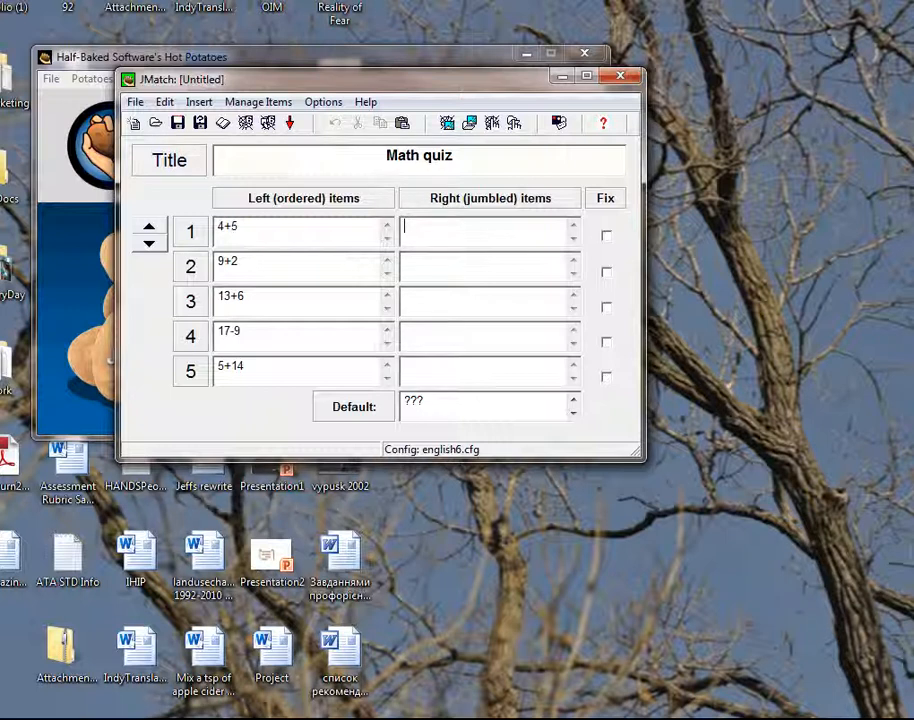
type("9")
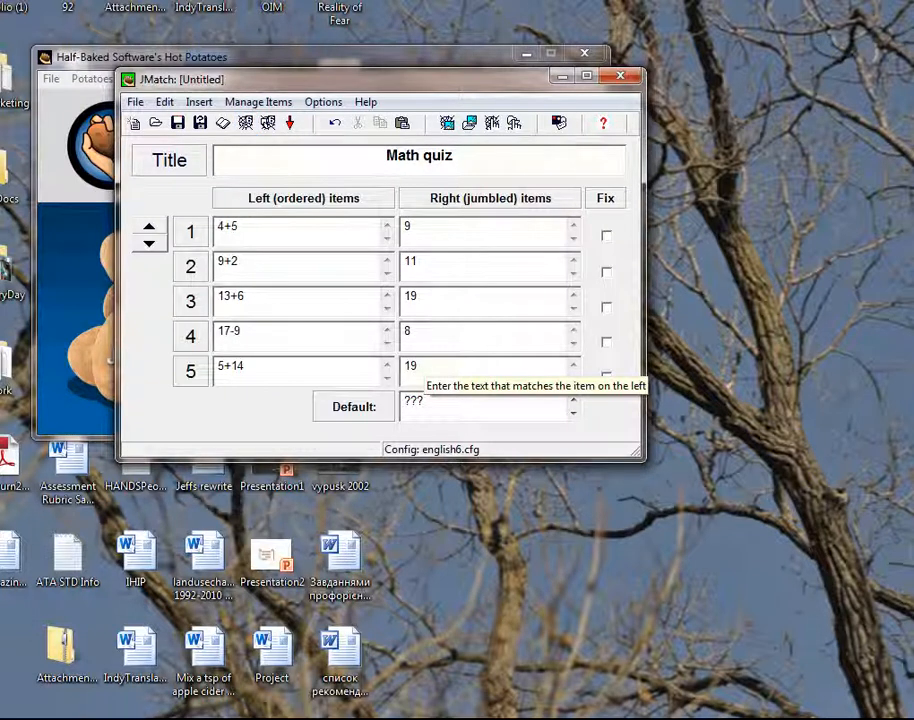
Step: Export the matching exercise as web page mathMatchingNew and test it by choosing 9 for both 4+5 and 9+2 and checking the answers
left_click(245, 122)
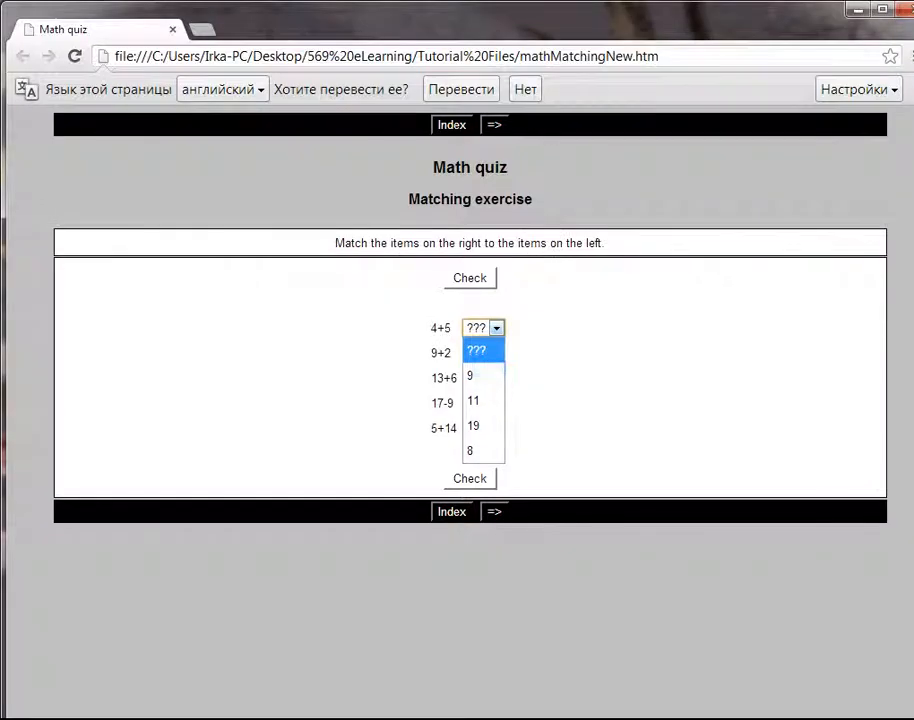
left_click(488, 374)
left_click(496, 353)
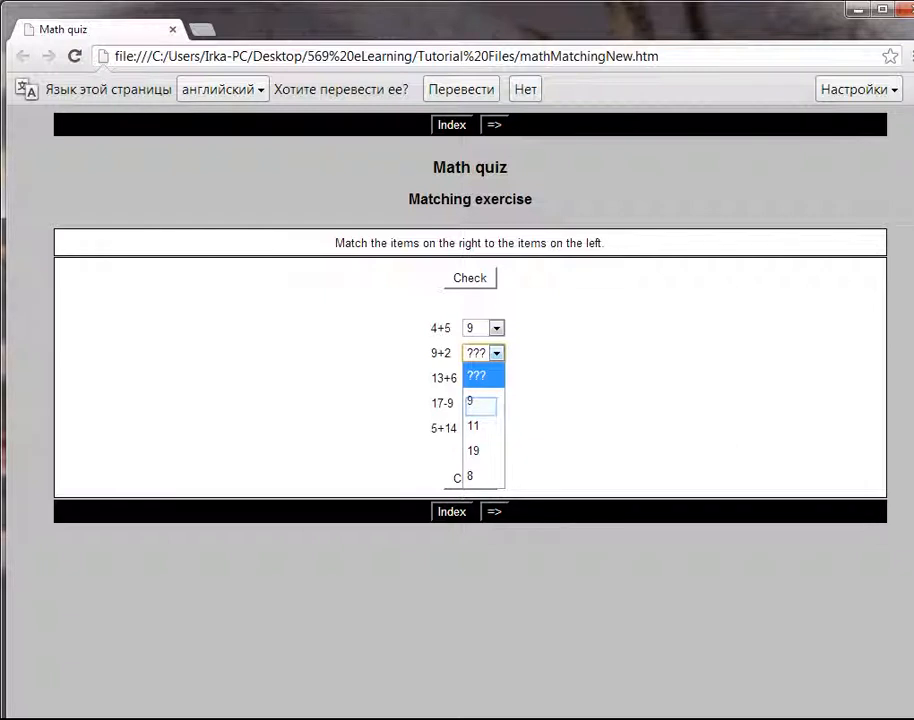
left_click(480, 402)
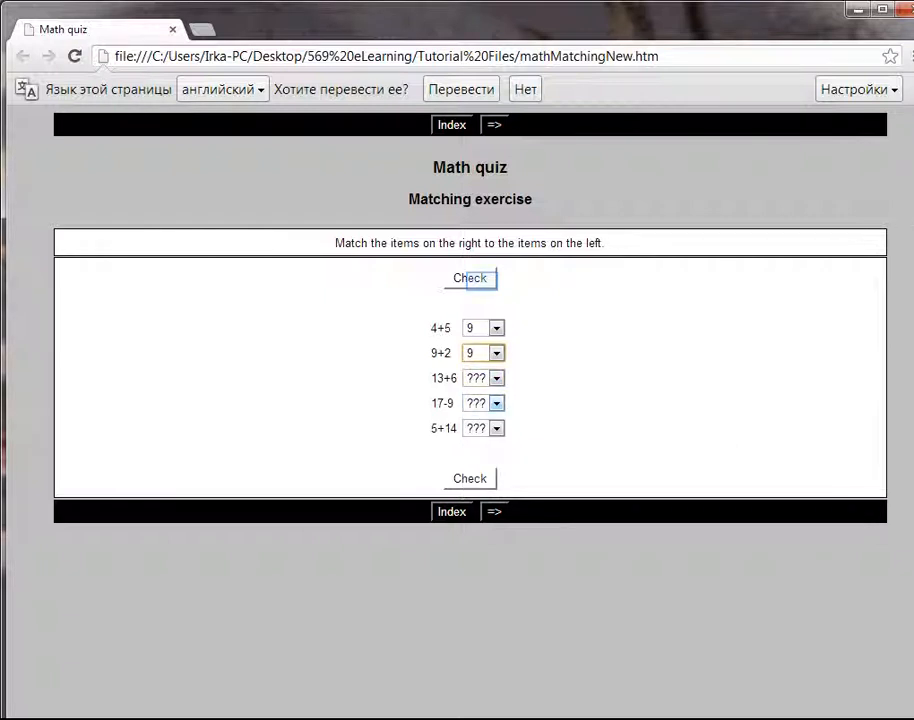
left_click(480, 278)
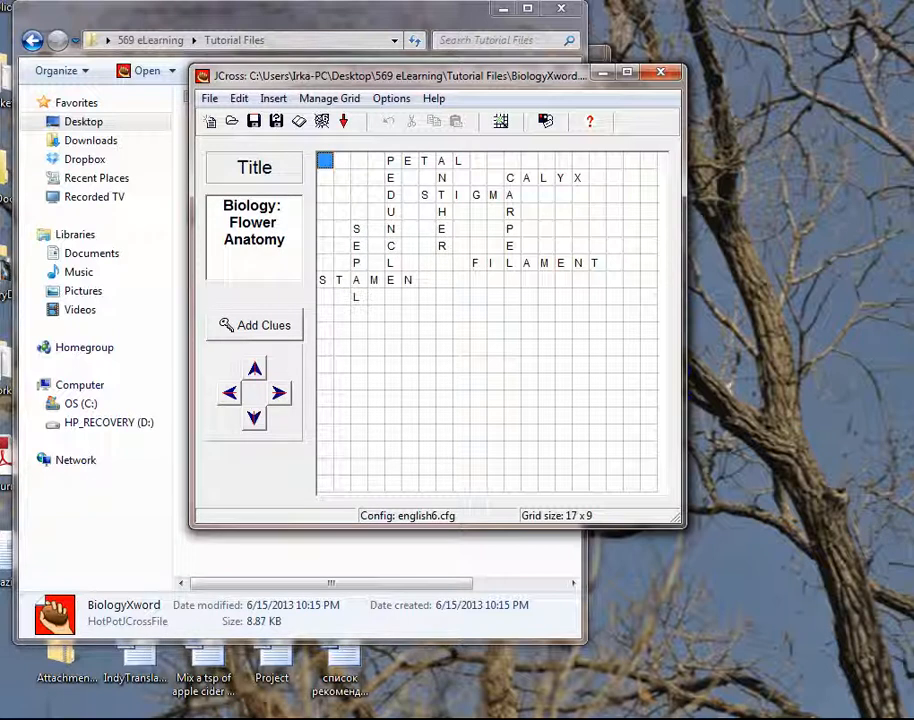
Step: Add the word FLOWER across in the BiologyXword crossword grid, three rows below FILAMENT and starting under its L
left_click_drag(461, 79, 351, 60)
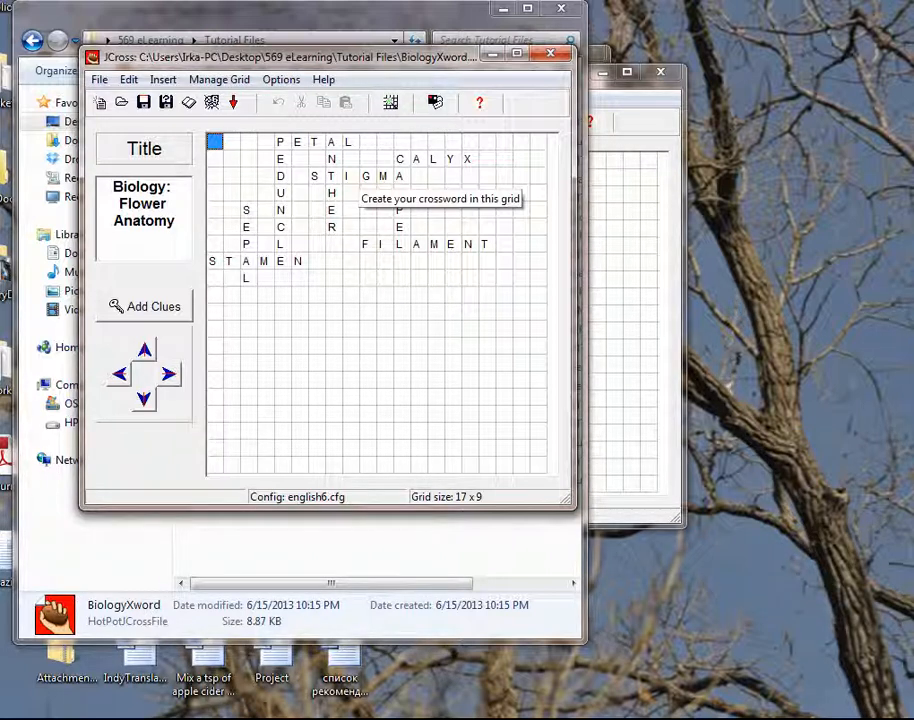
left_click(401, 295)
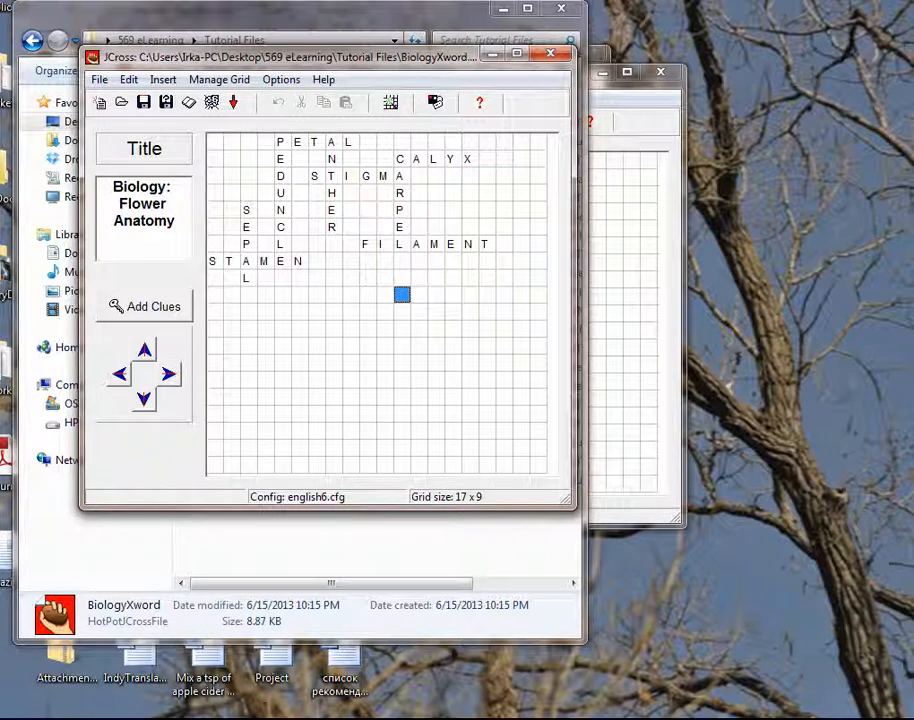
type("FL")
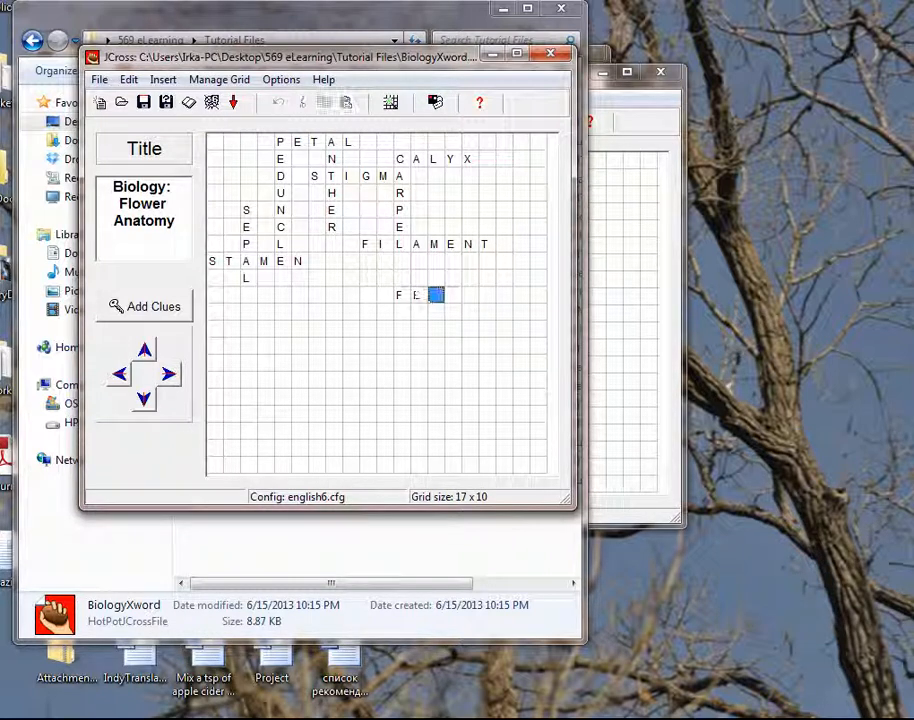
type("OWE")
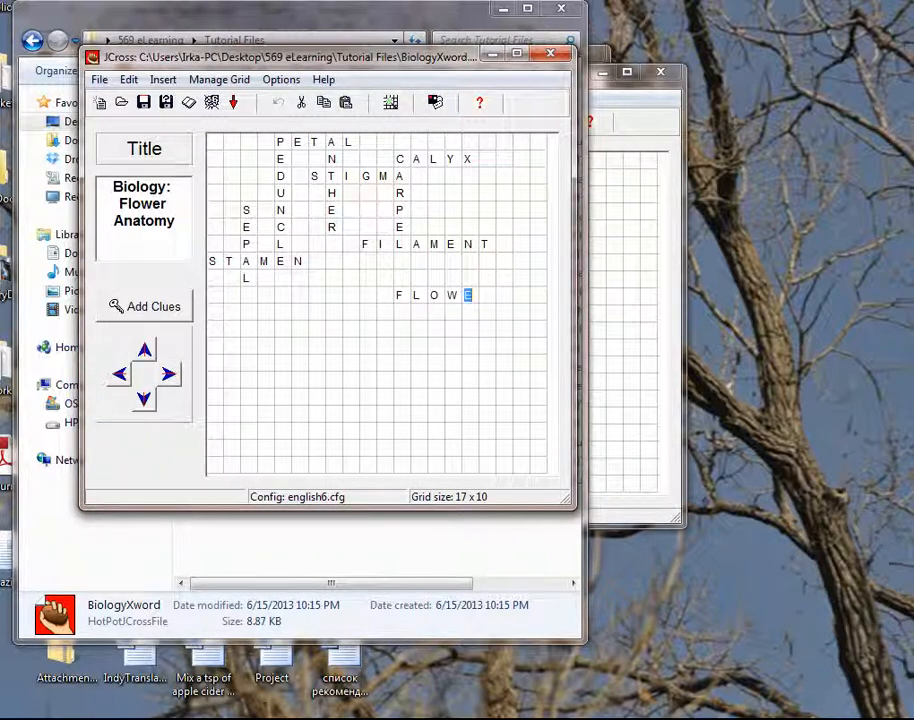
type("R")
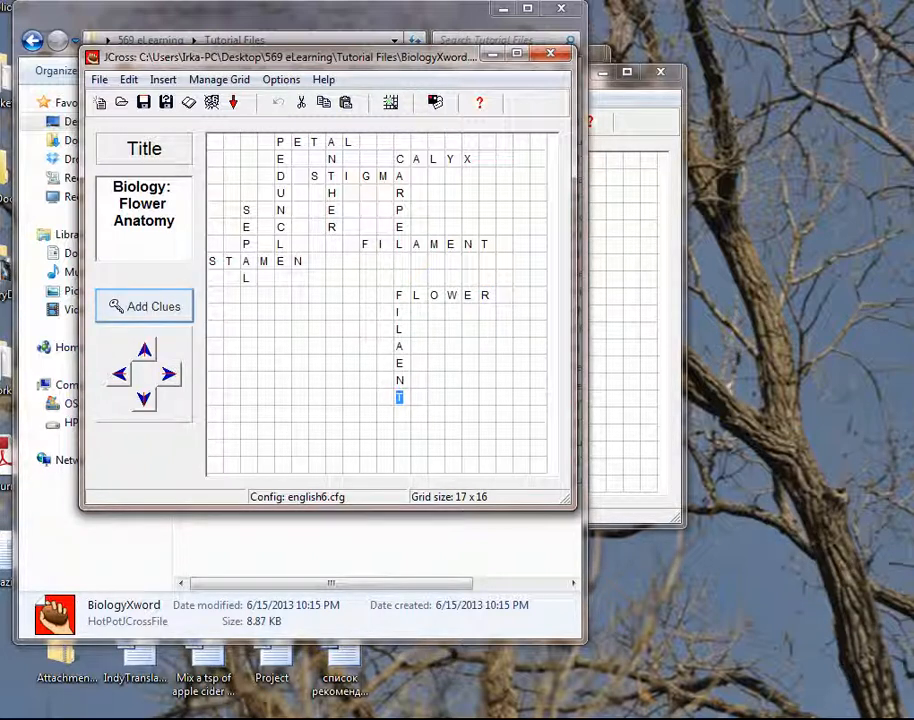
Step: Open the crossword's clues and write "A stem with petals" as the across clue for FLOWER
left_click(145, 306)
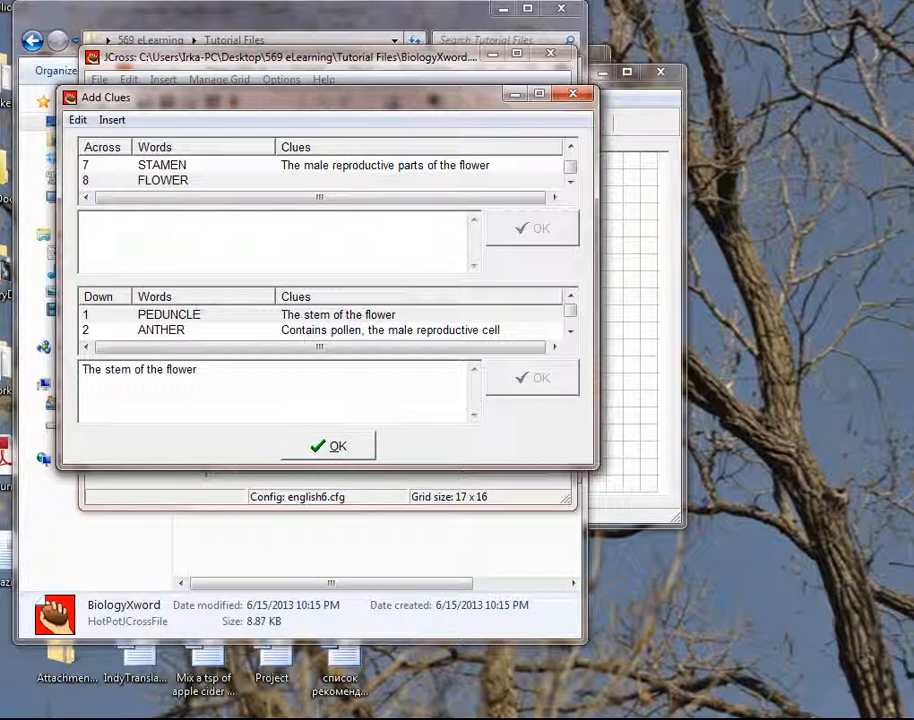
type("A stem with pte")
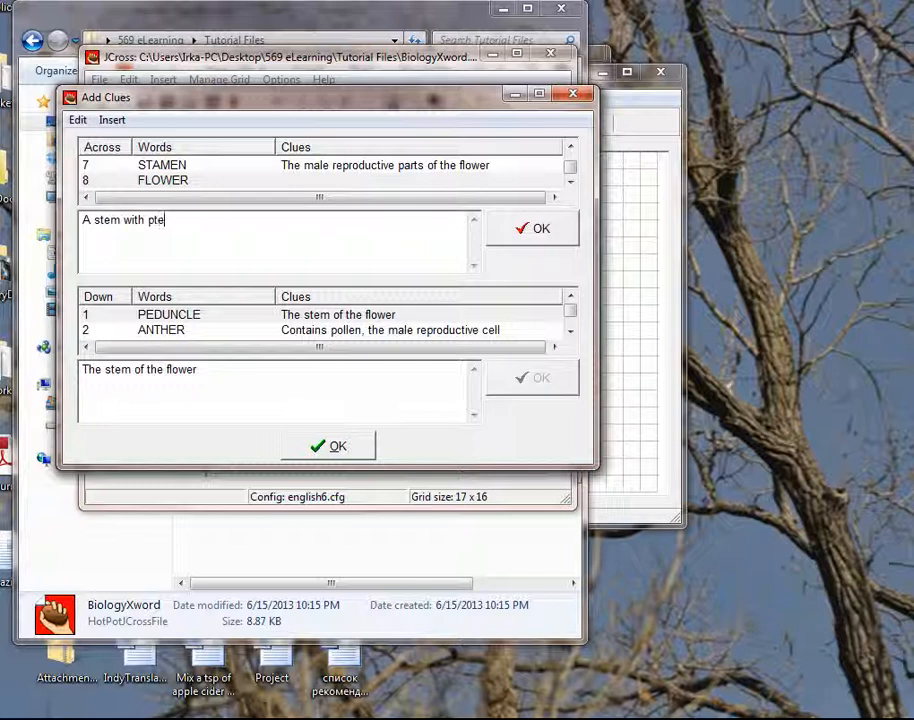
key("BackSpace")
key("BackSpace")
type("etals")
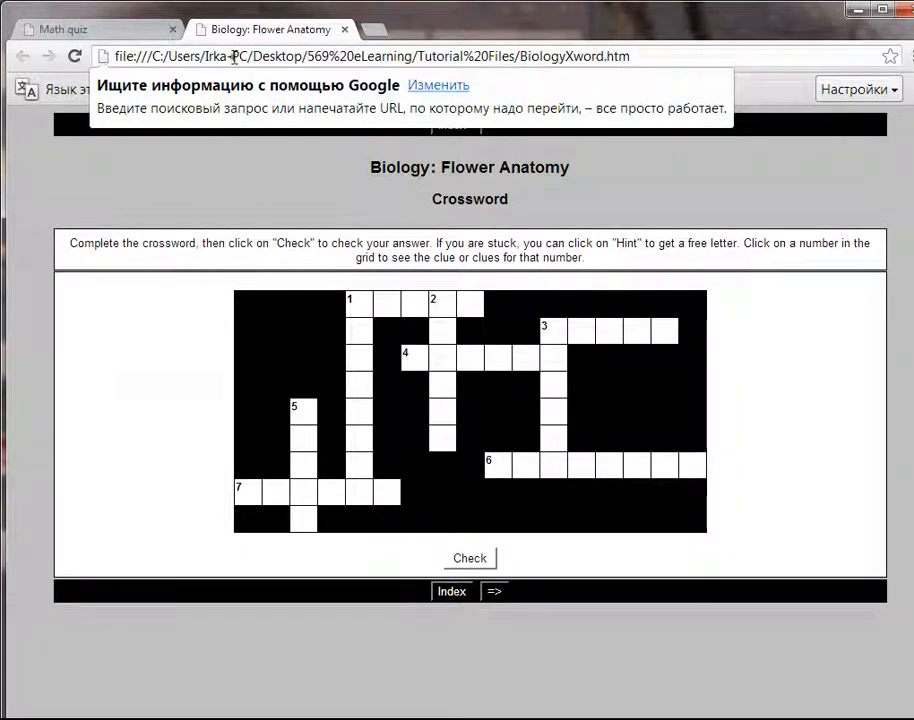
Step: Try the BiologyXword crossword in the browser, answering 1 across with "petal" and closing the score message
left_click(247, 56)
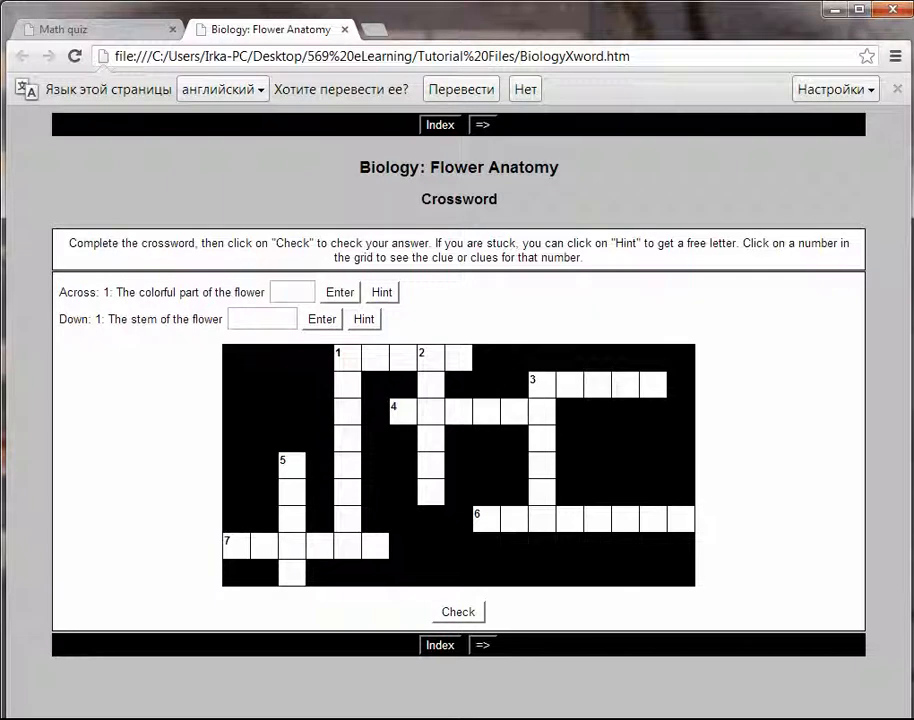
left_click(298, 292)
type("petal")
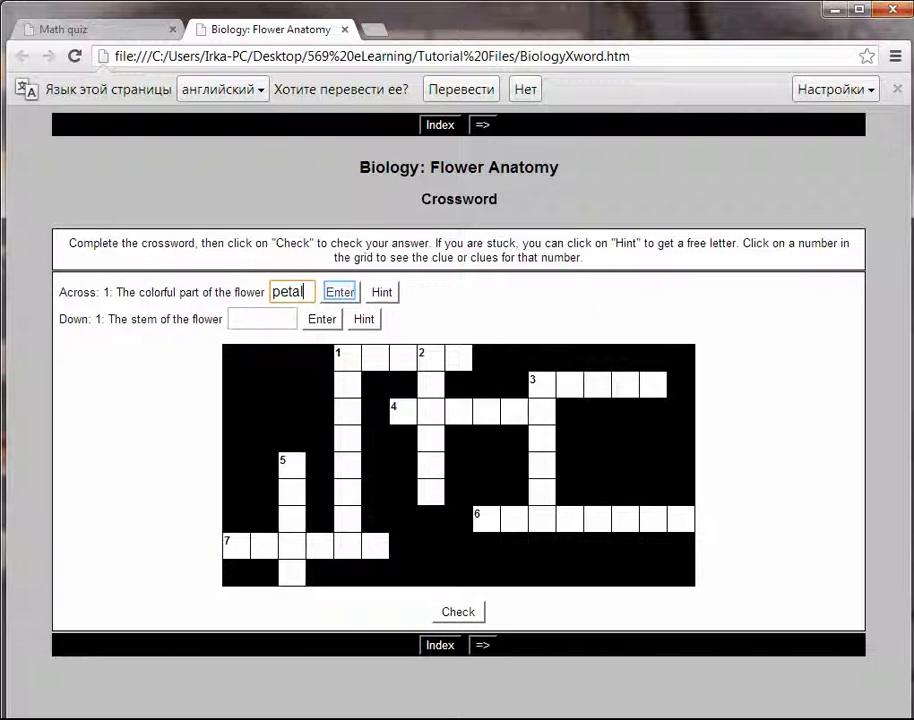
left_click(340, 292)
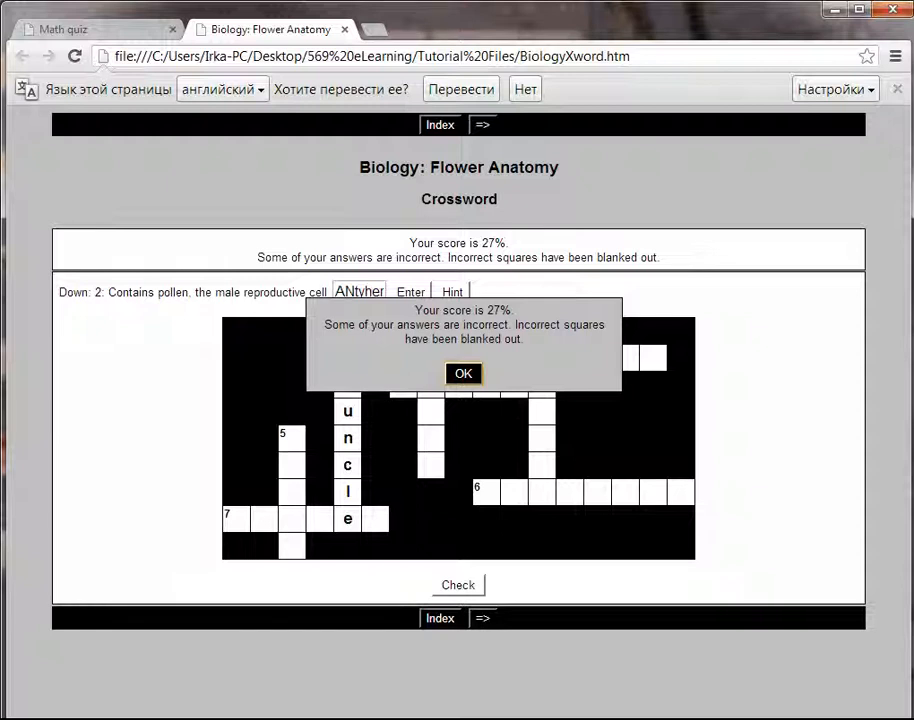
key("Return")
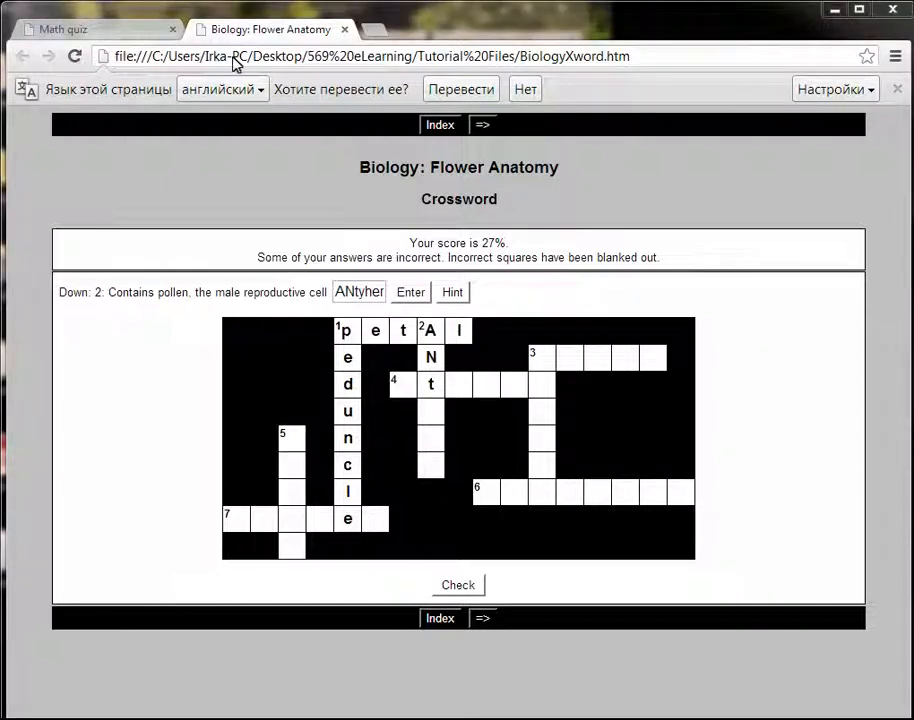